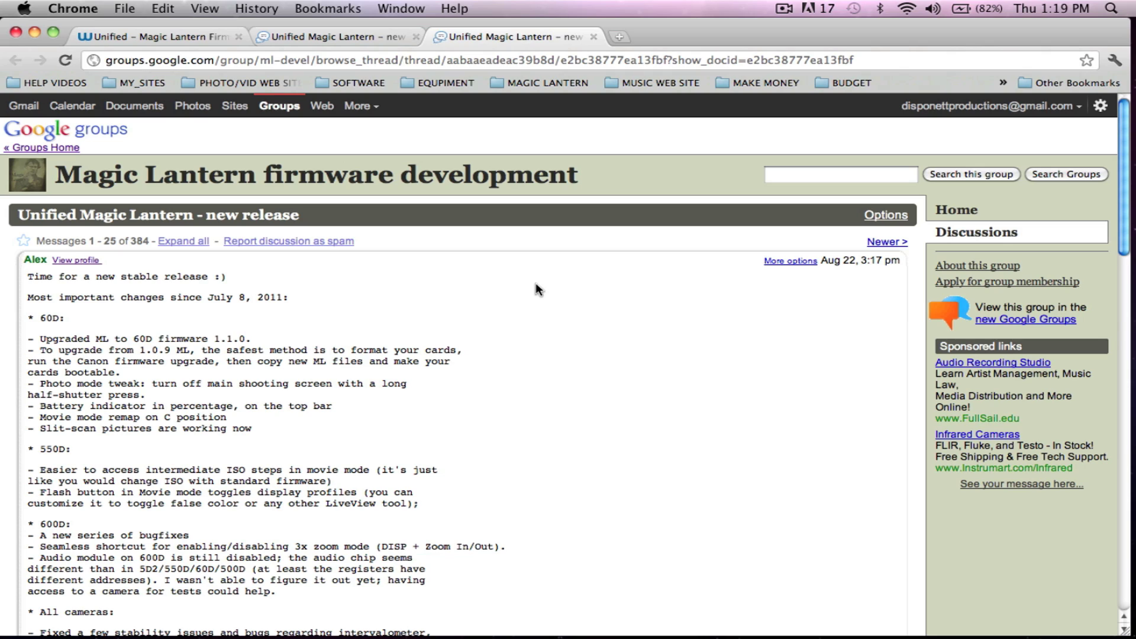
- Download the August 22 Magic Lantern release zip for the 550D, 60D and 600D from the release announcement post
scroll(535, 283, "down", 20)
scroll(528, 296, "down", 3)
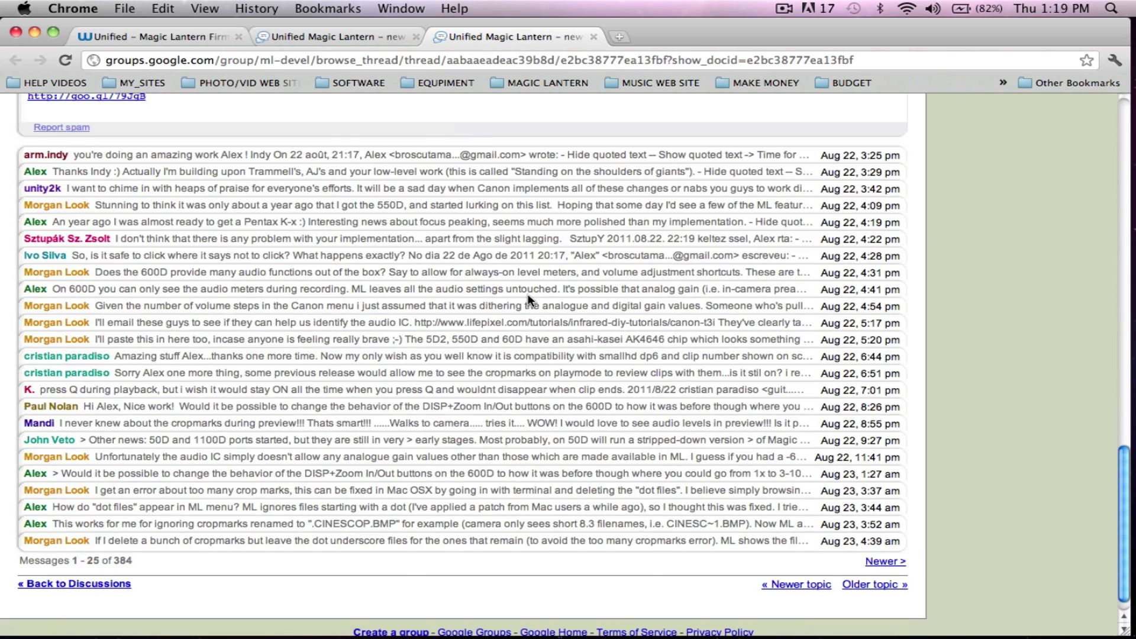
scroll(528, 298, "up", 3)
left_click(371, 169)
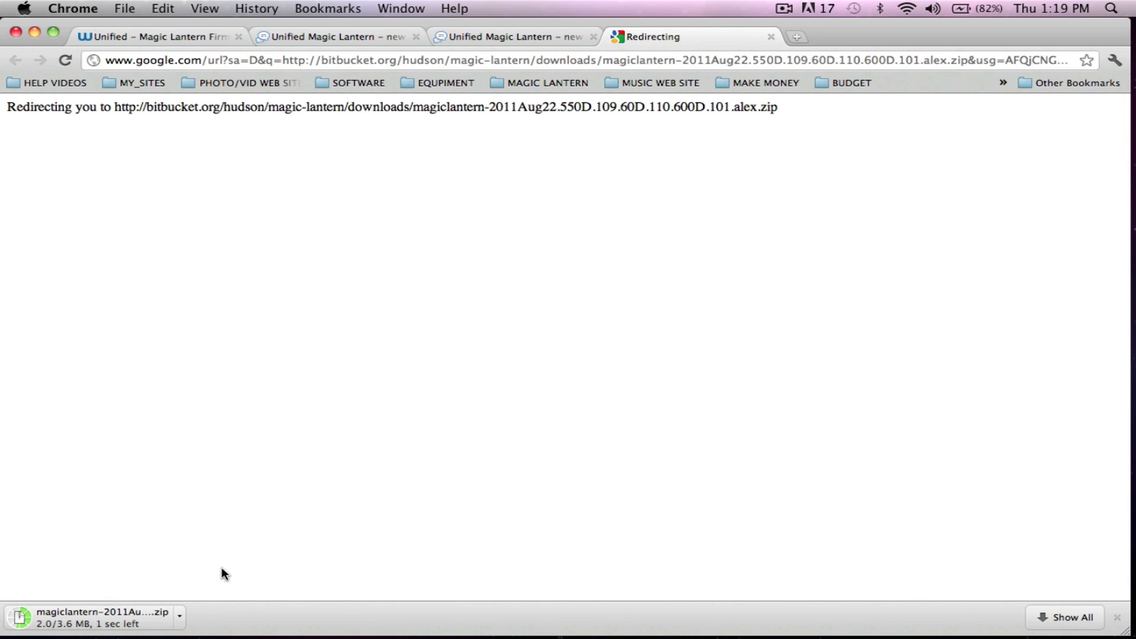
- Reveal the downloaded Magic Lantern zip in Finder, extract it, and open the extracted folder
left_click(180, 618)
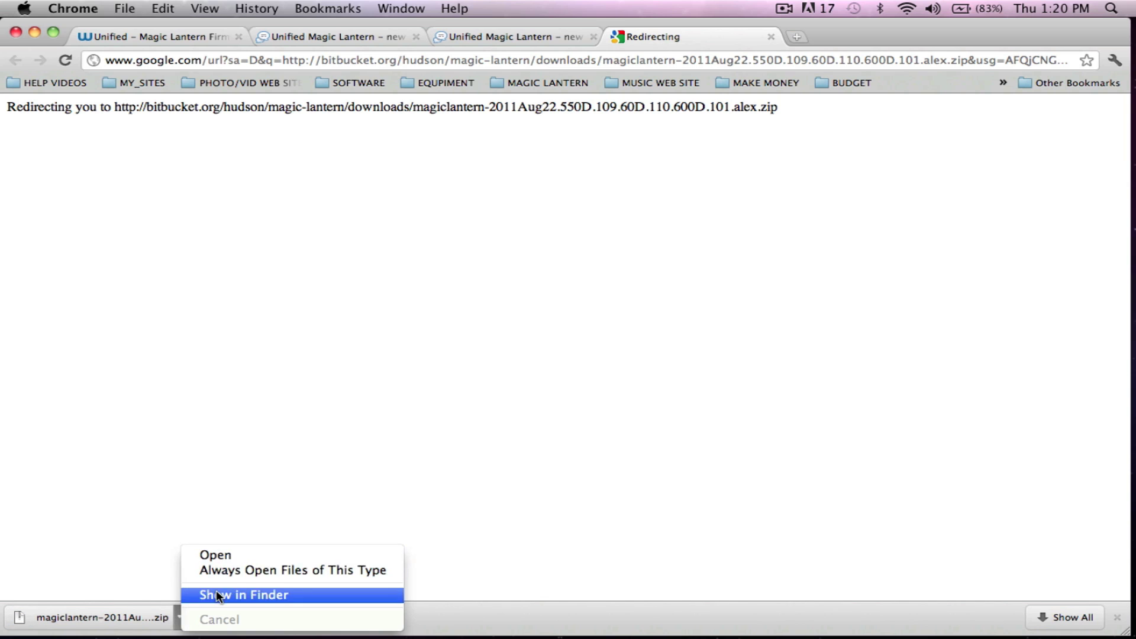
left_click(249, 595)
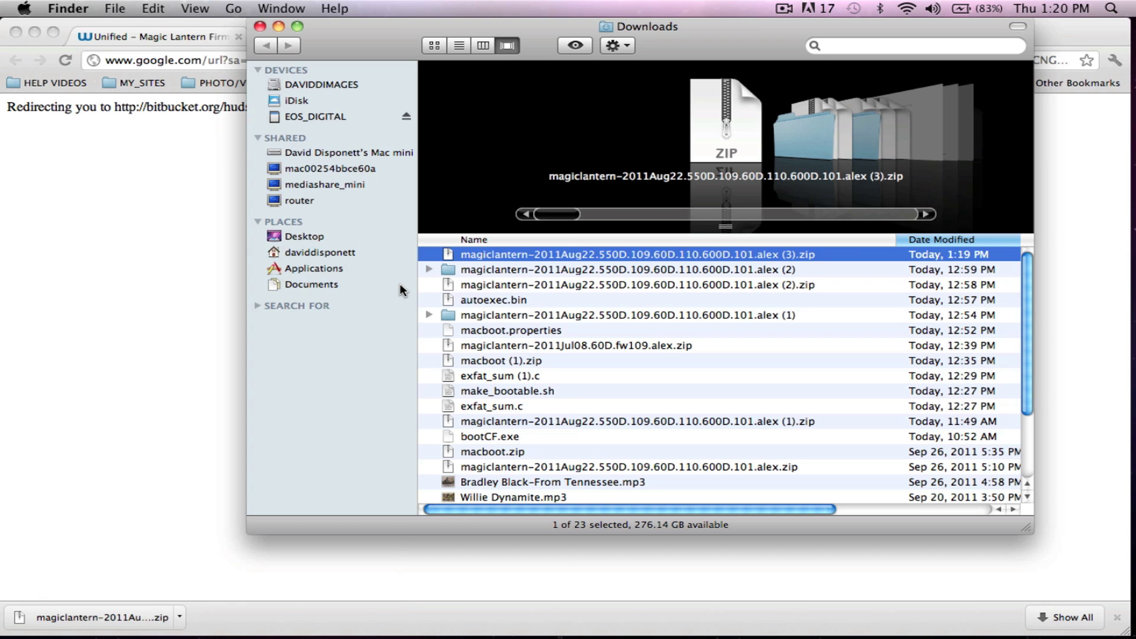
double_click(480, 256)
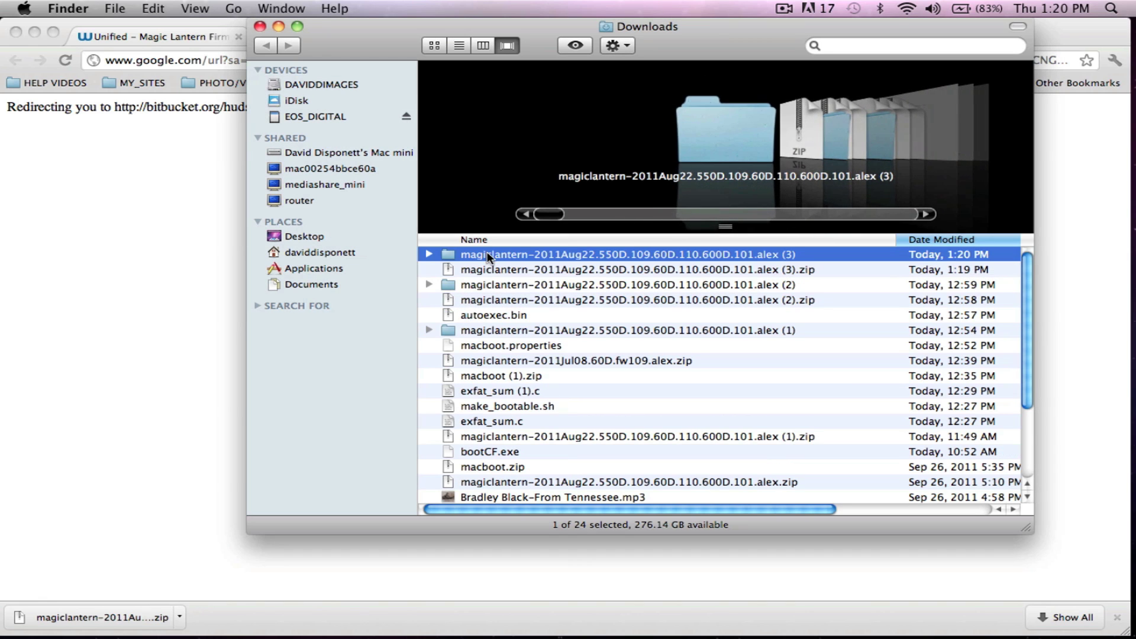
double_click(488, 255)
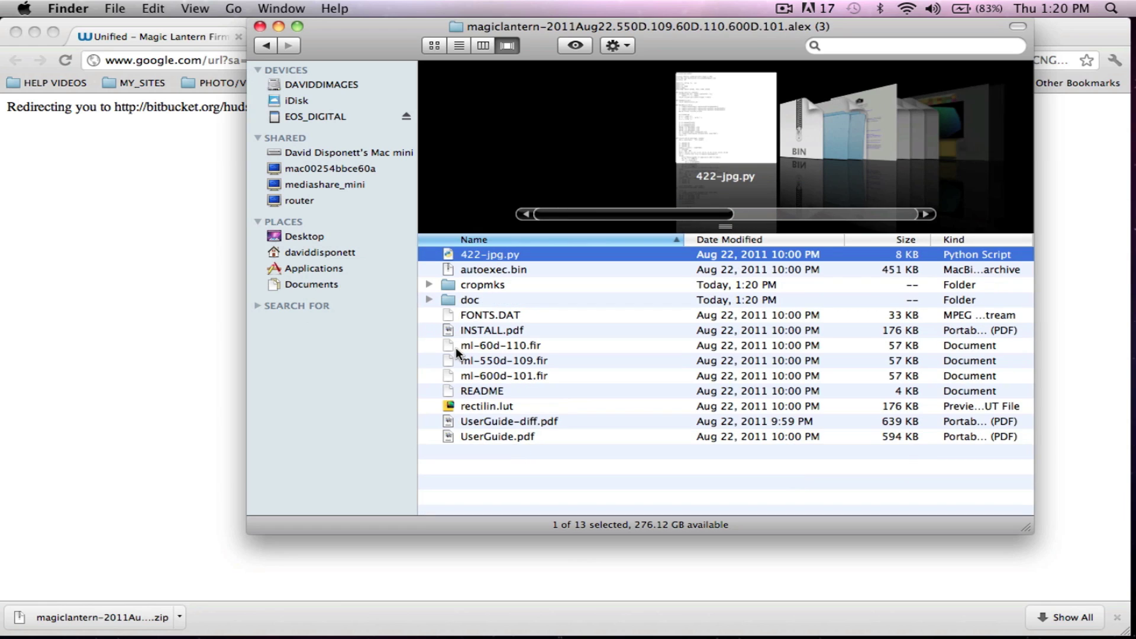
- Copy autoexec.bin, the cropmks folder and FONTS.DAT to the EOS_DIGITAL card, replacing all existing items
left_click(483, 286)
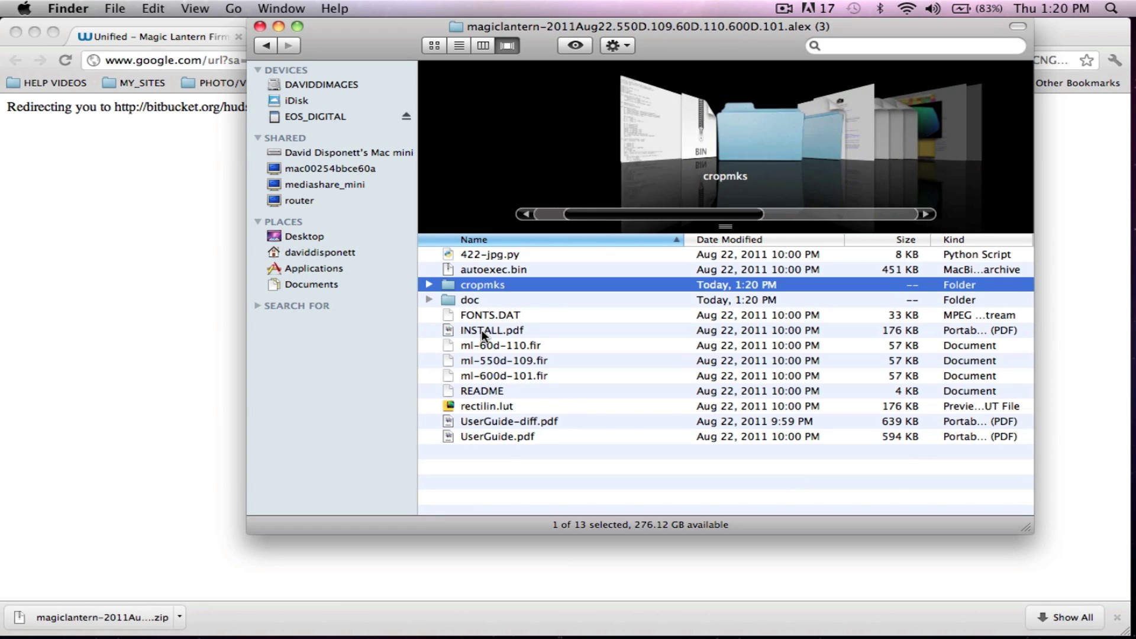
left_click(482, 264, "shift")
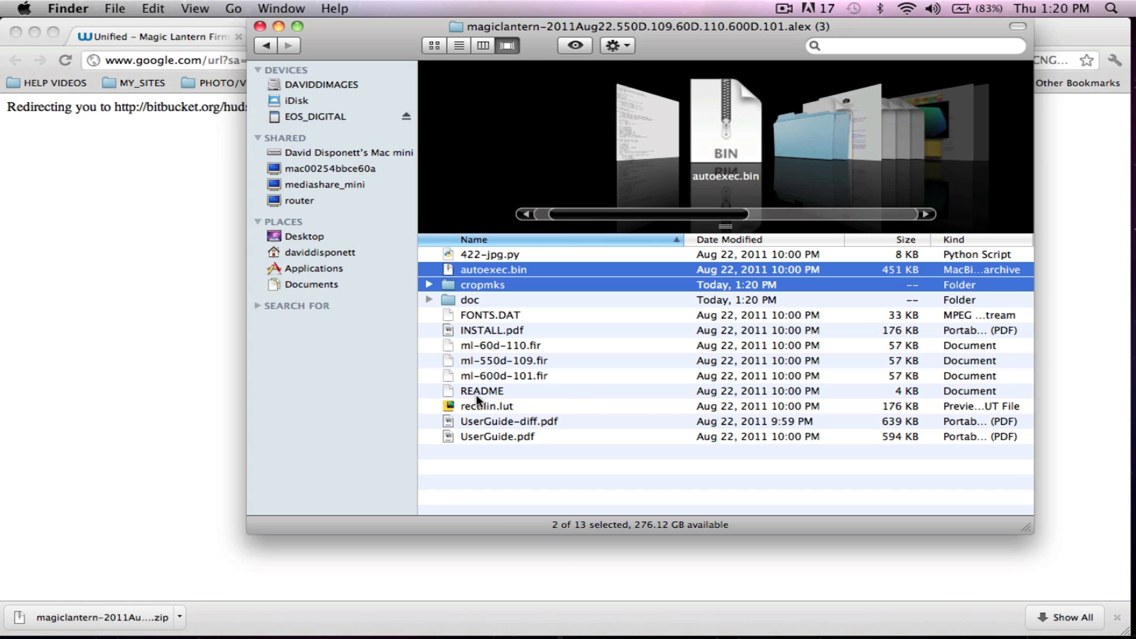
left_click(488, 315, "super")
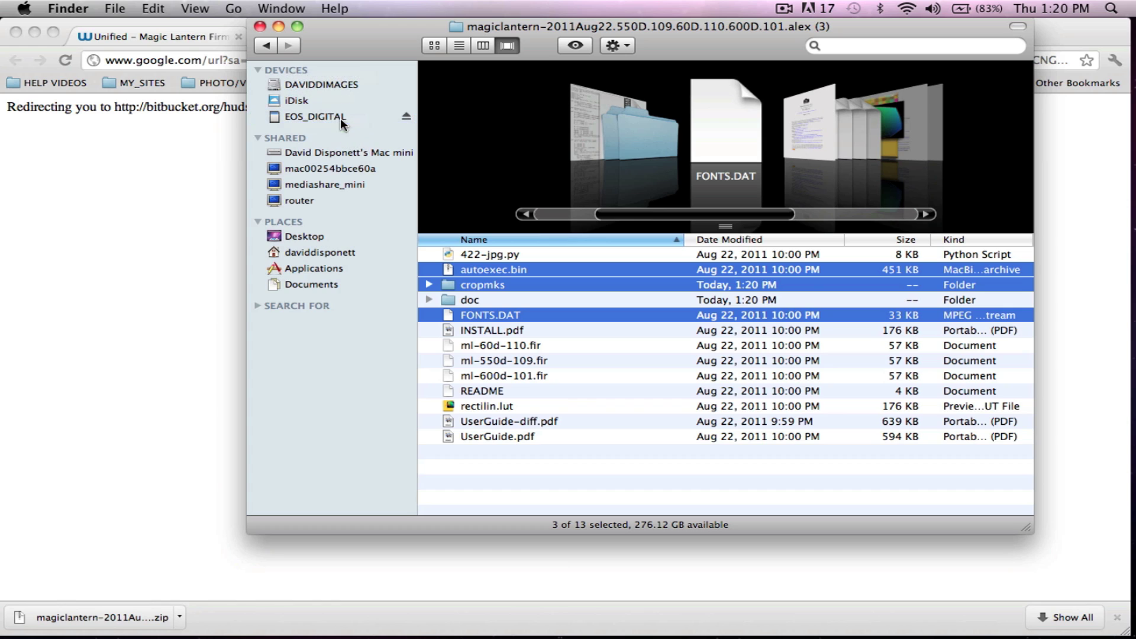
left_click_drag(340, 118, 340, 119)
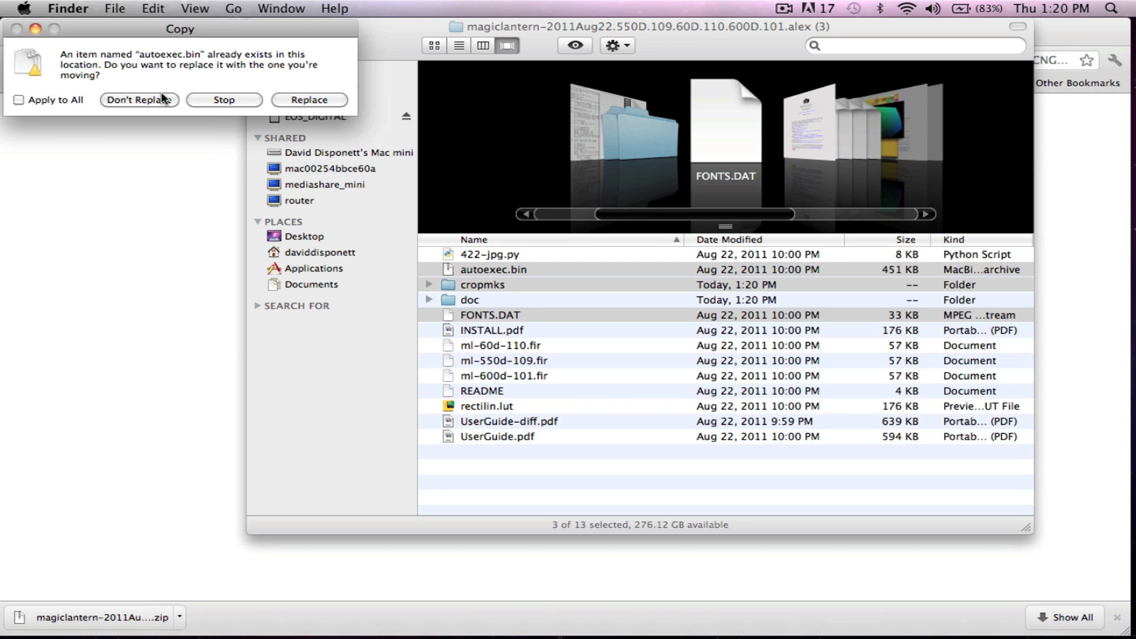
left_click(69, 98)
left_click(284, 99)
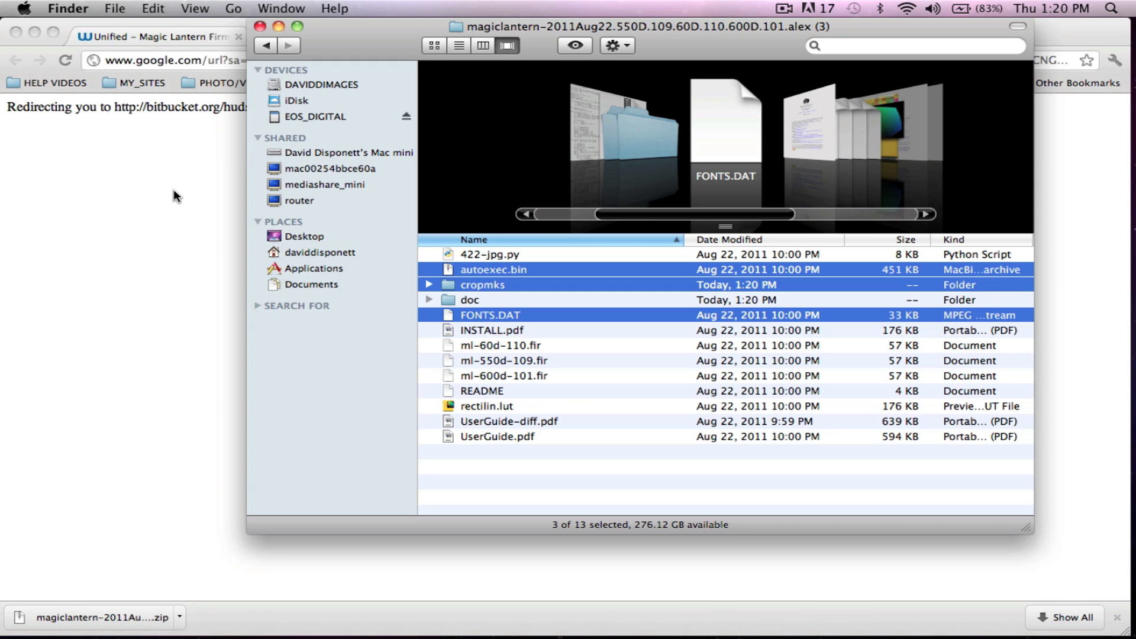
- Return to Chrome and download the autoexec.bin attachment from the September 22 update post in the other discussion thread
left_click(173, 195)
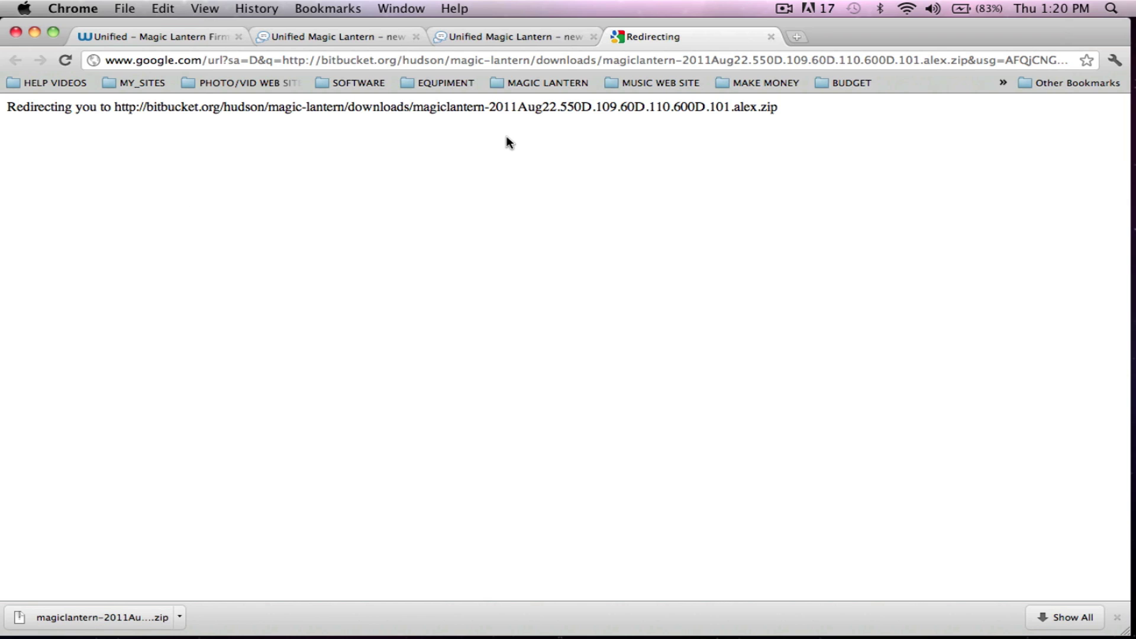
left_click(356, 37)
scroll(354, 309, "down", 4)
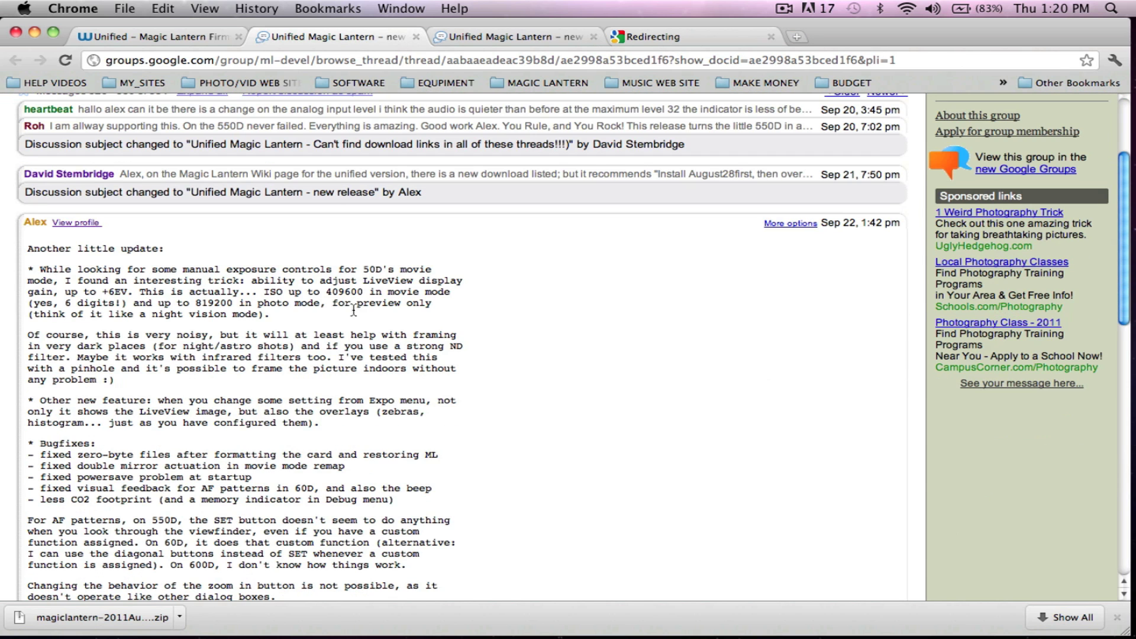
scroll(354, 309, "down", 4)
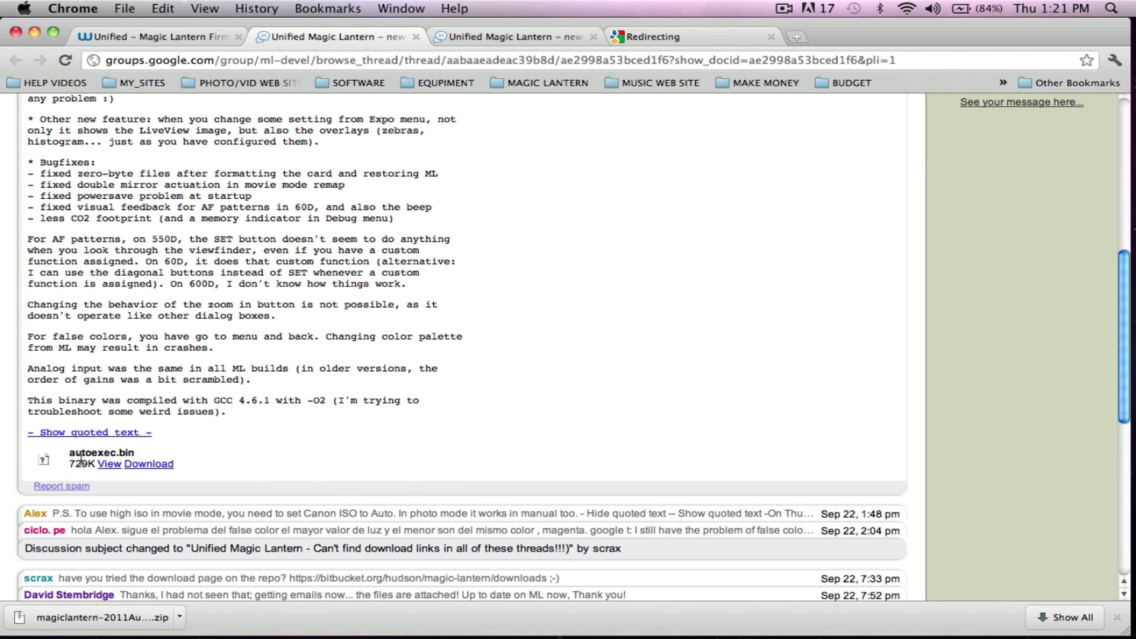
left_click(134, 464)
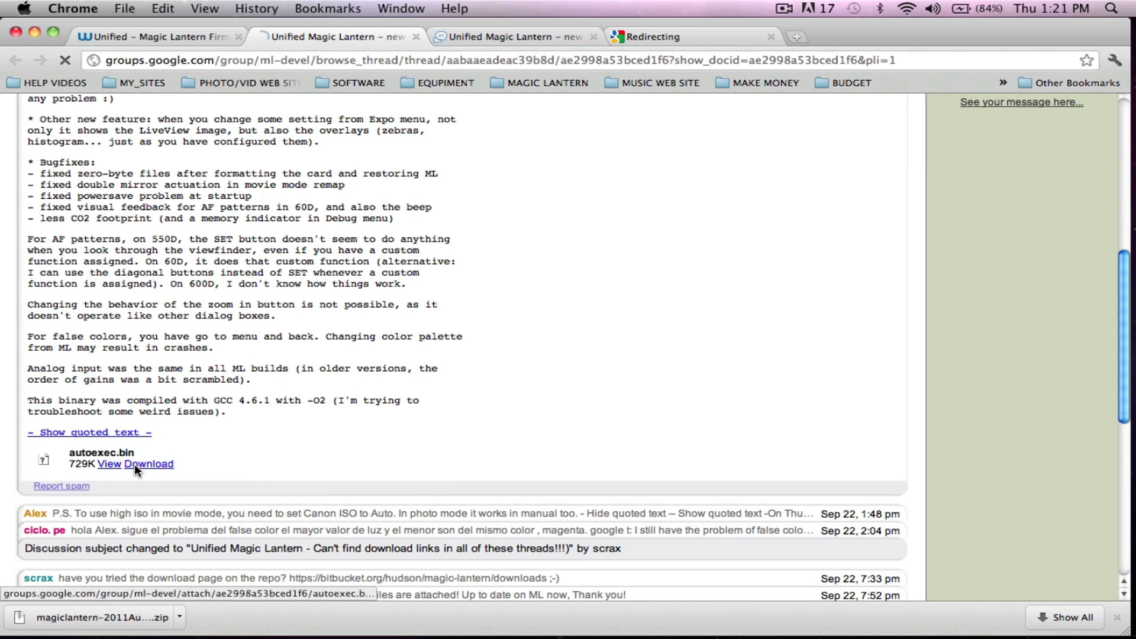
- Reveal the downloaded autoexec (1).bin in Finder, copy it to the EOS_DIGITAL card, and open the card
left_click(184, 618)
left_click(209, 596)
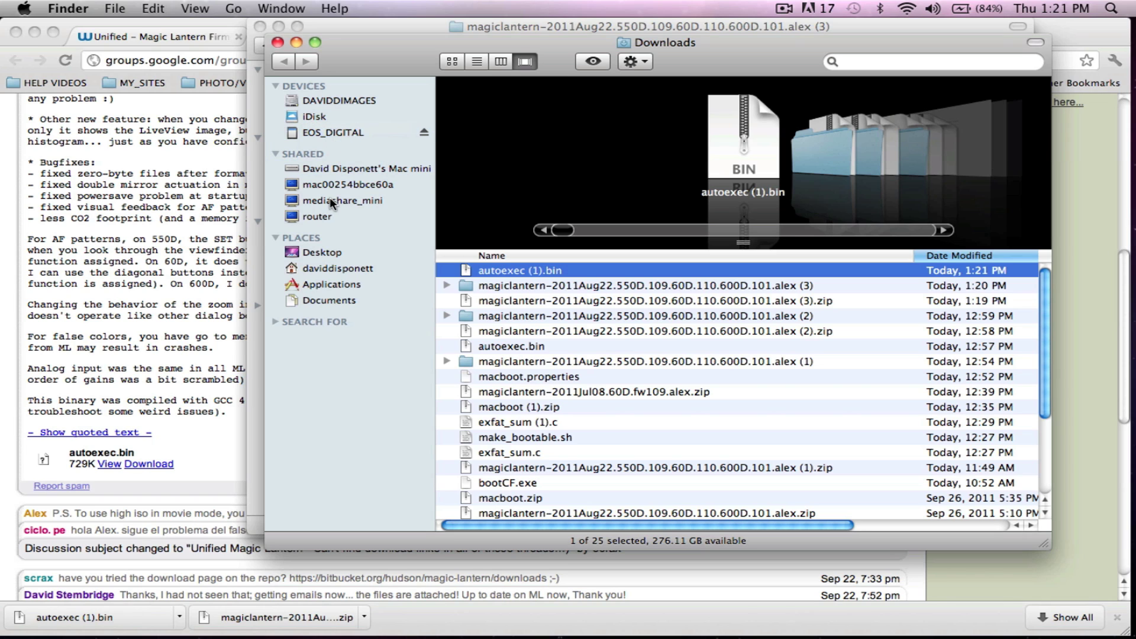
left_click(318, 134)
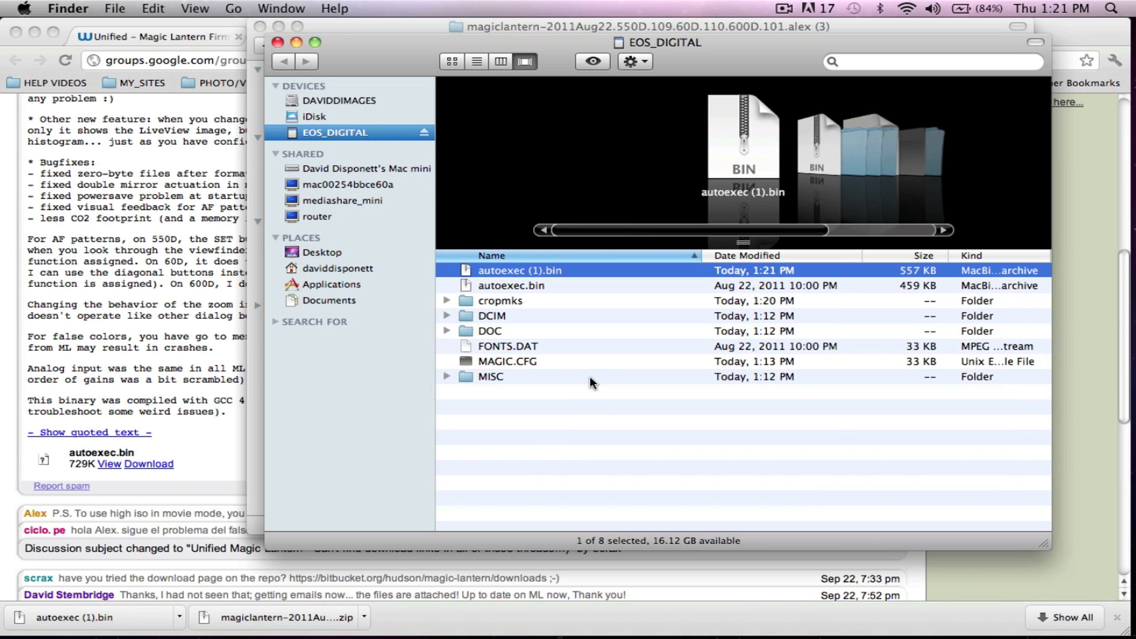
- Delete autoexec (1).bin from the EOS_DIGITAL card
left_click(526, 286)
left_click(538, 270)
key("super+BackSpace")
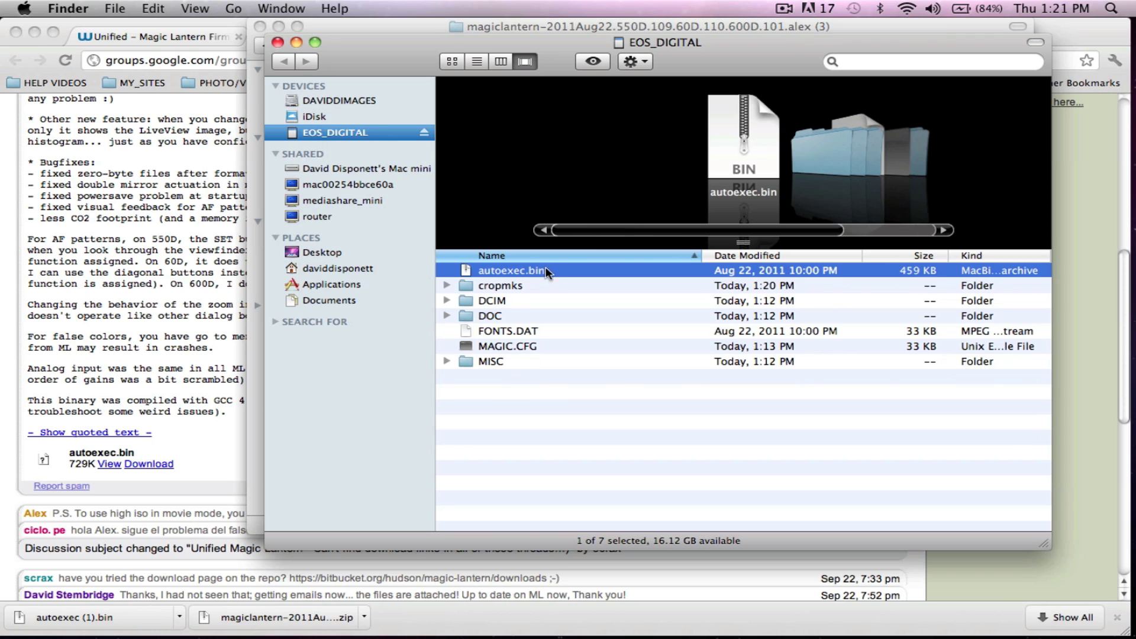
- Copy autoexec.bin from the Downloads folder to the EOS_DIGITAL card, replacing the older file of the same name
left_click(332, 268)
left_click(328, 252)
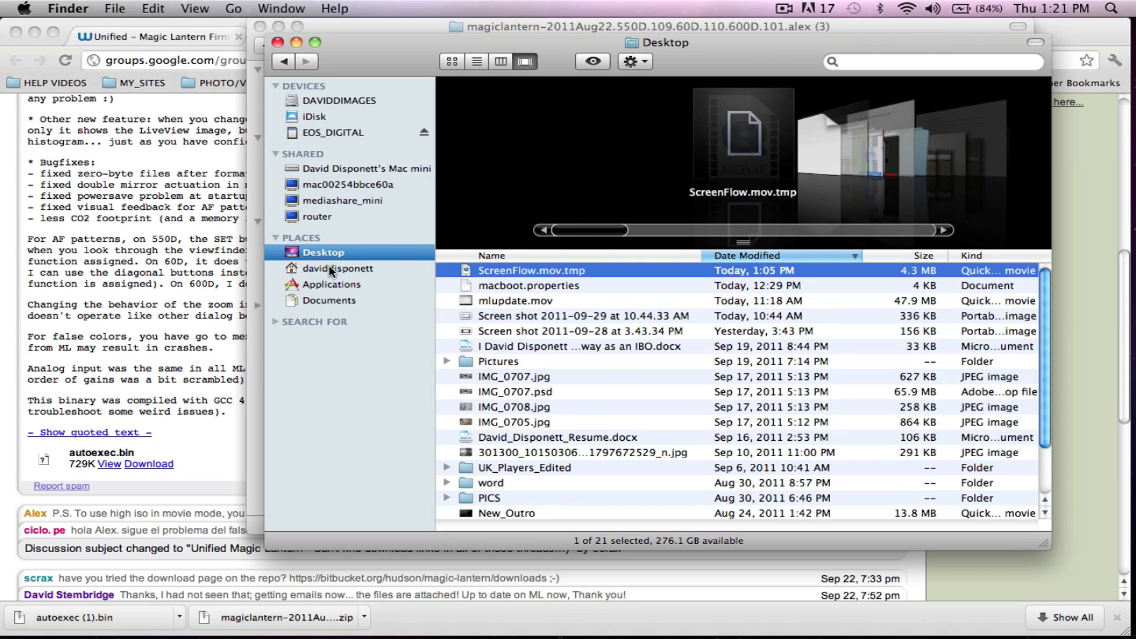
left_click(329, 266)
left_click(325, 255)
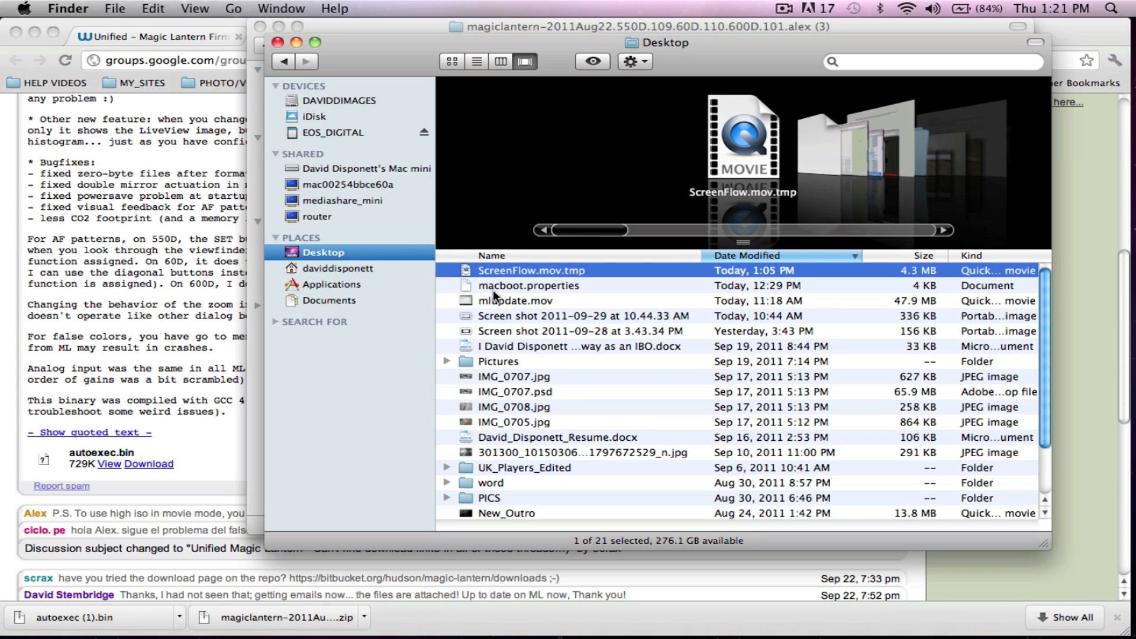
left_click(349, 270)
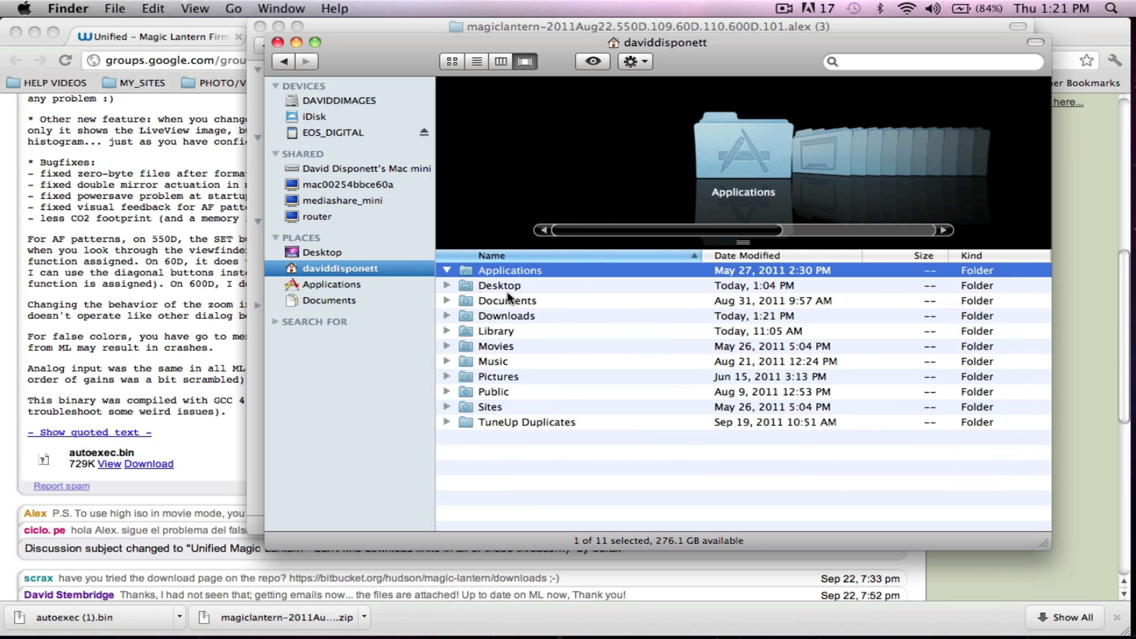
double_click(509, 317)
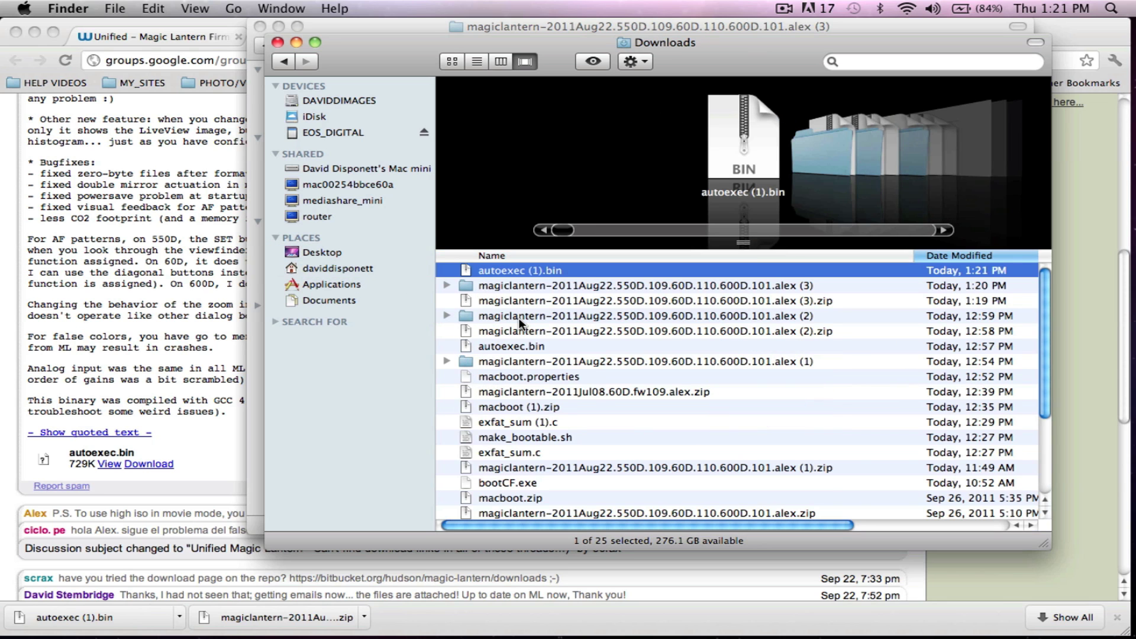
left_click(509, 348)
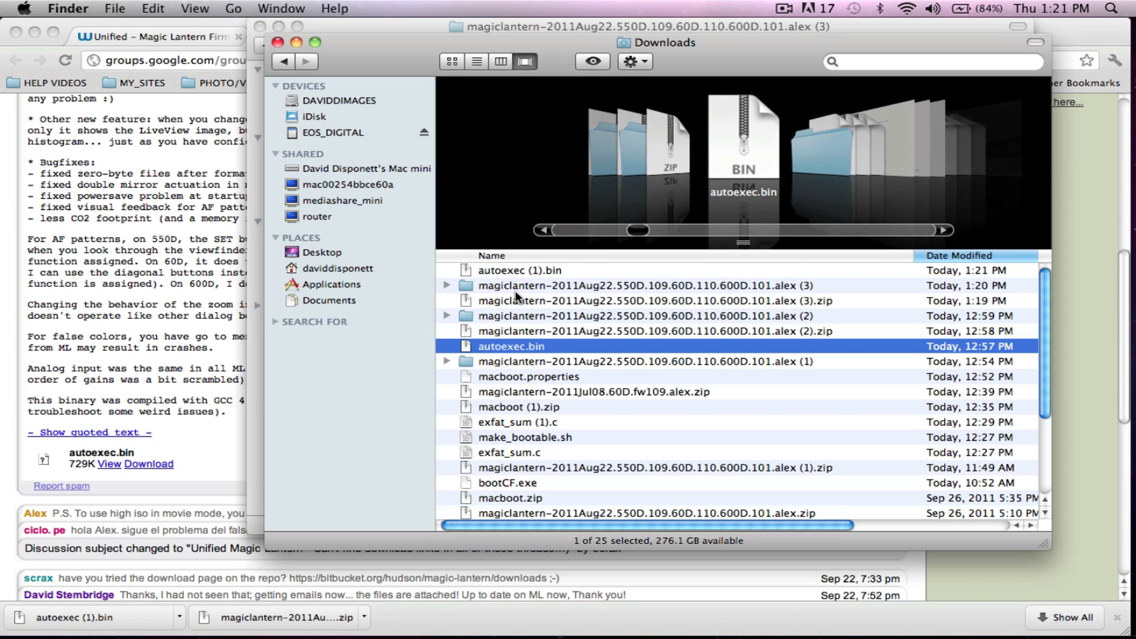
left_click_drag(512, 344, 349, 136)
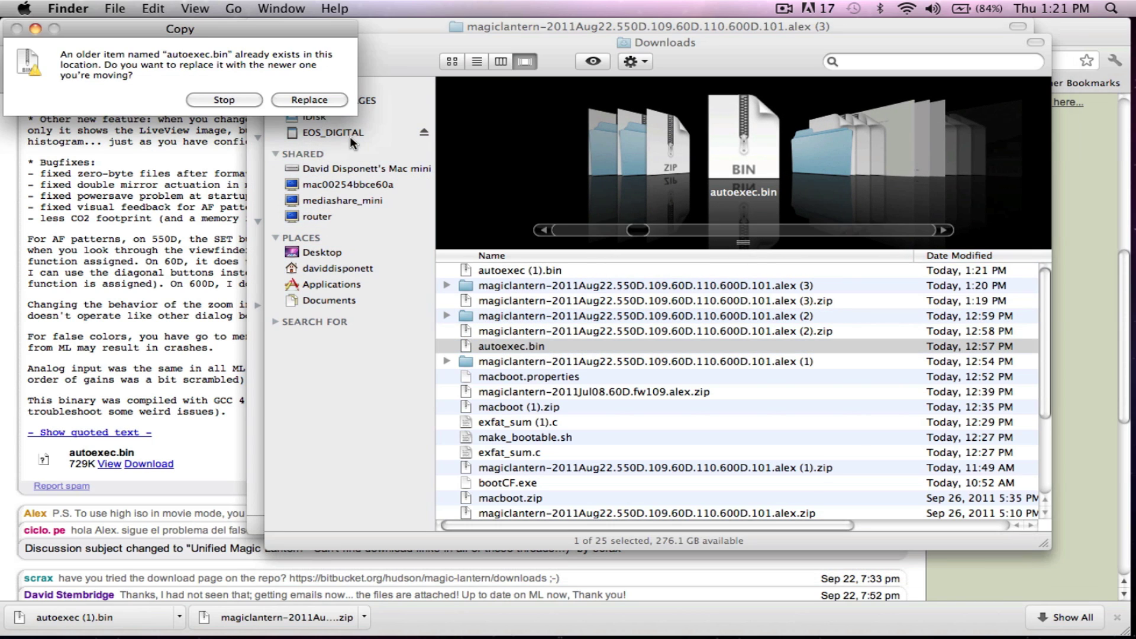
left_click(284, 102)
left_click(343, 134)
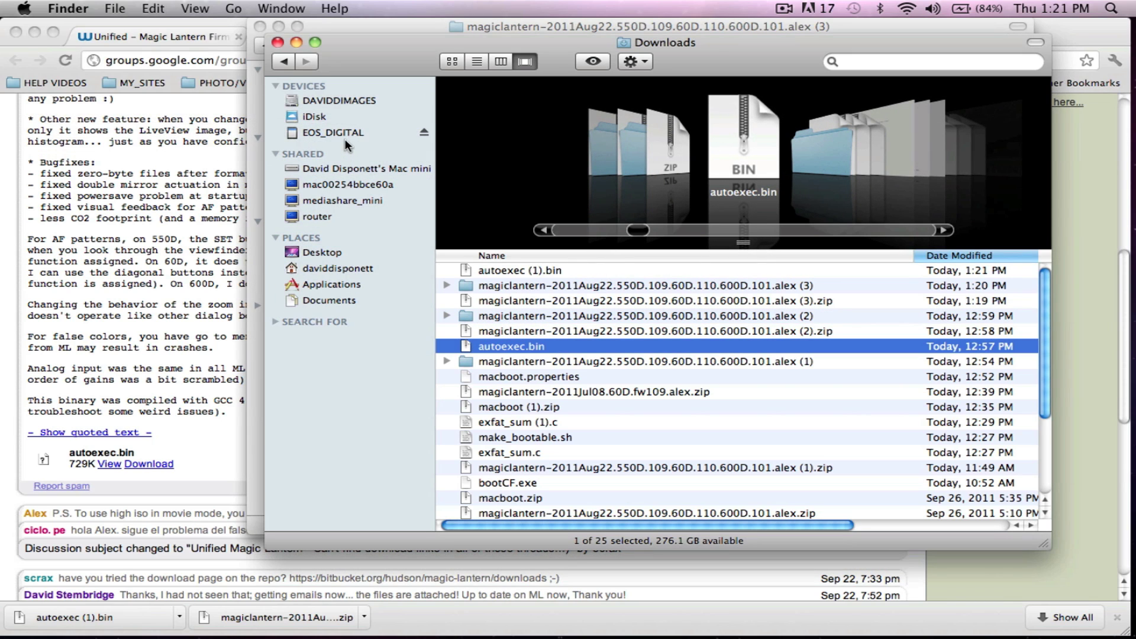